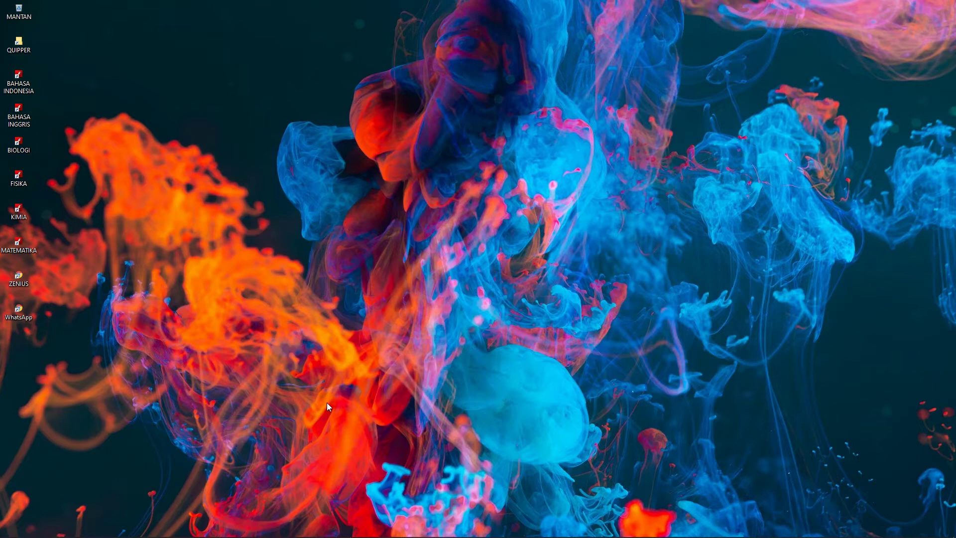
- Run Set-up from the Adobe CC 2015 folder under SYSTEM > Photoshop 16 LS20 (64-Bit) on drive HIBURAN (D:), allowing the security warning
mouse_move(230, 534)
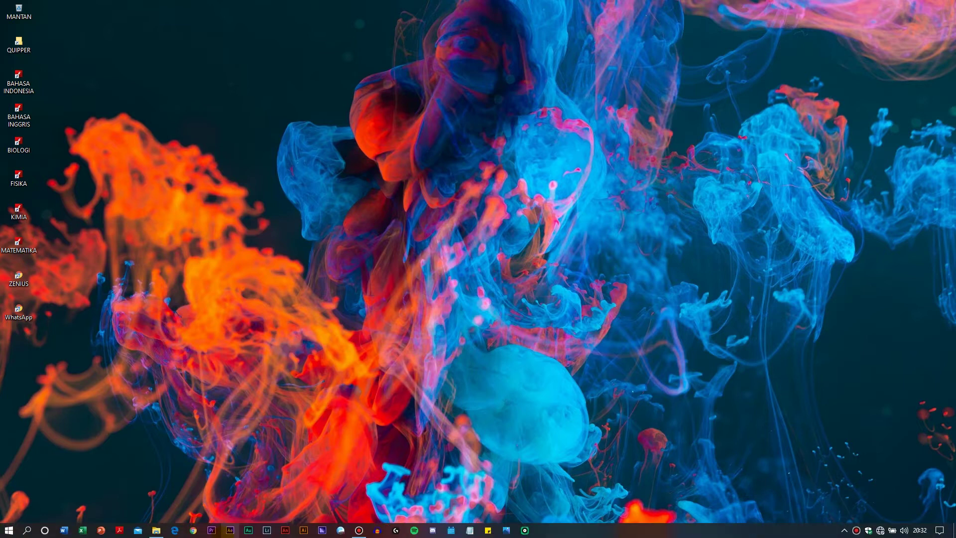
left_click(156, 531)
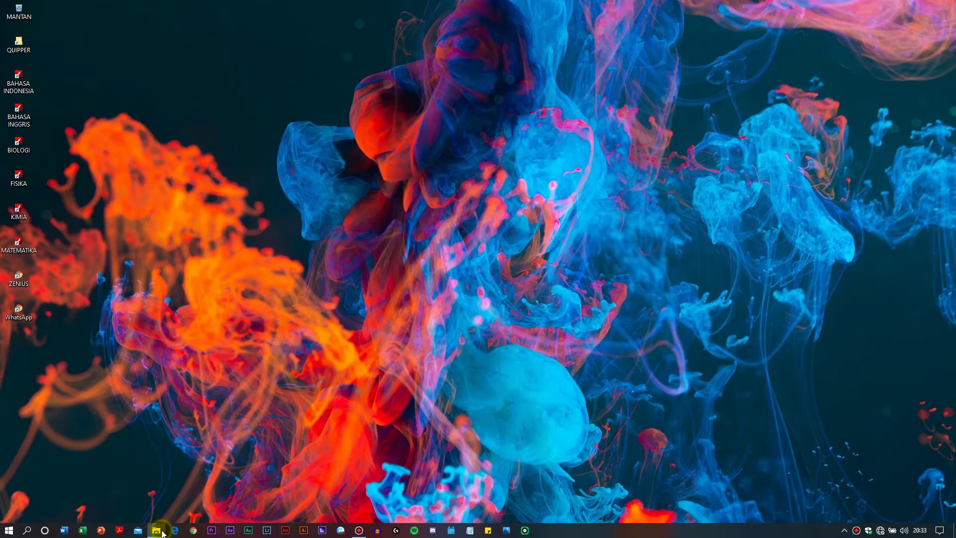
left_click(65, 278)
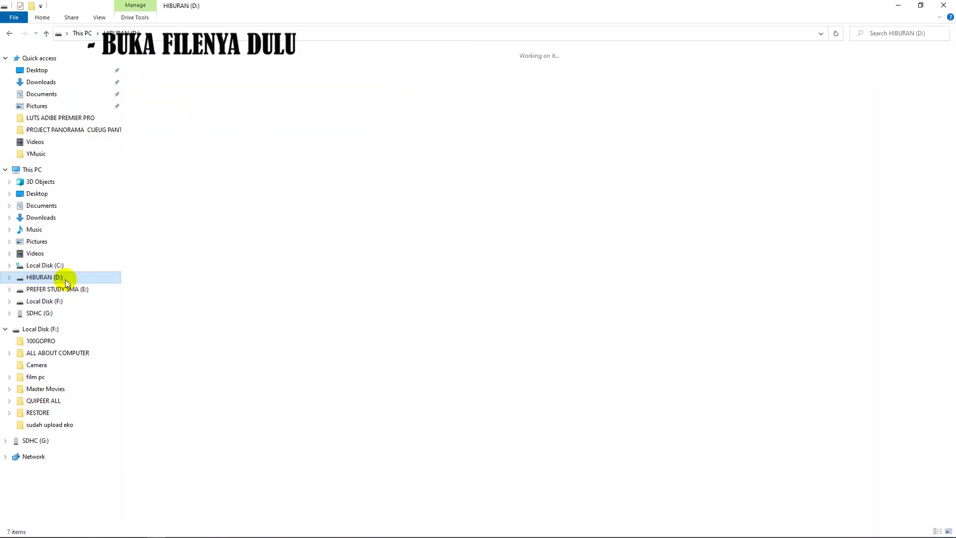
double_click(282, 203)
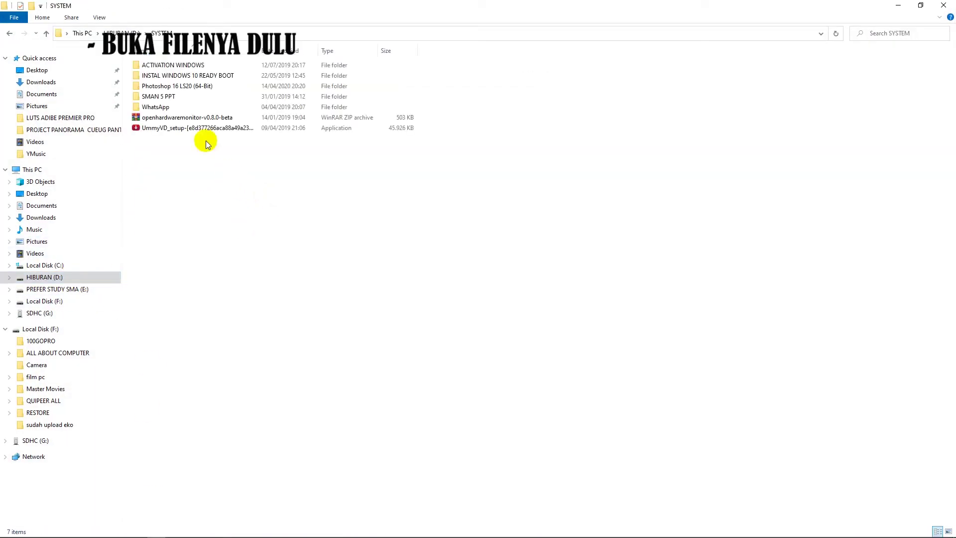
double_click(188, 88)
double_click(184, 67)
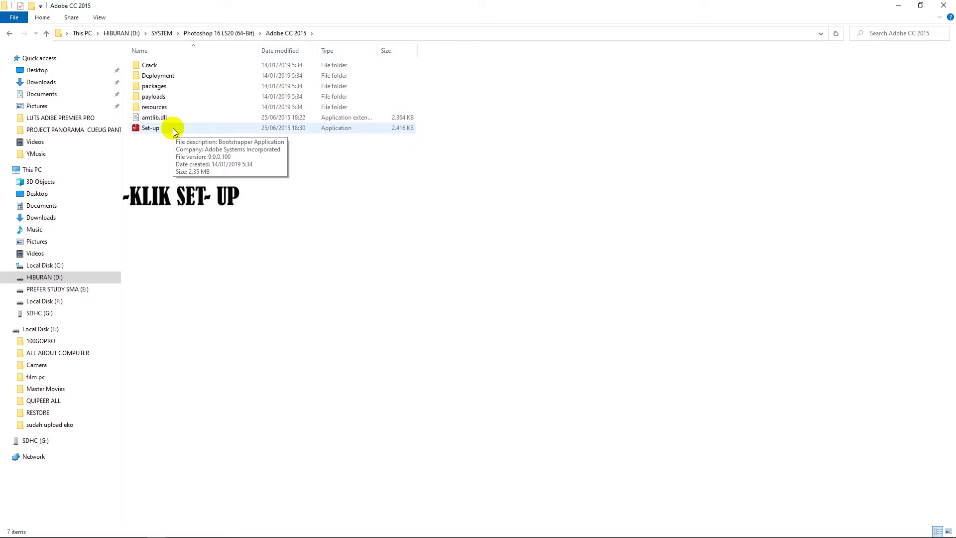
double_click(173, 129)
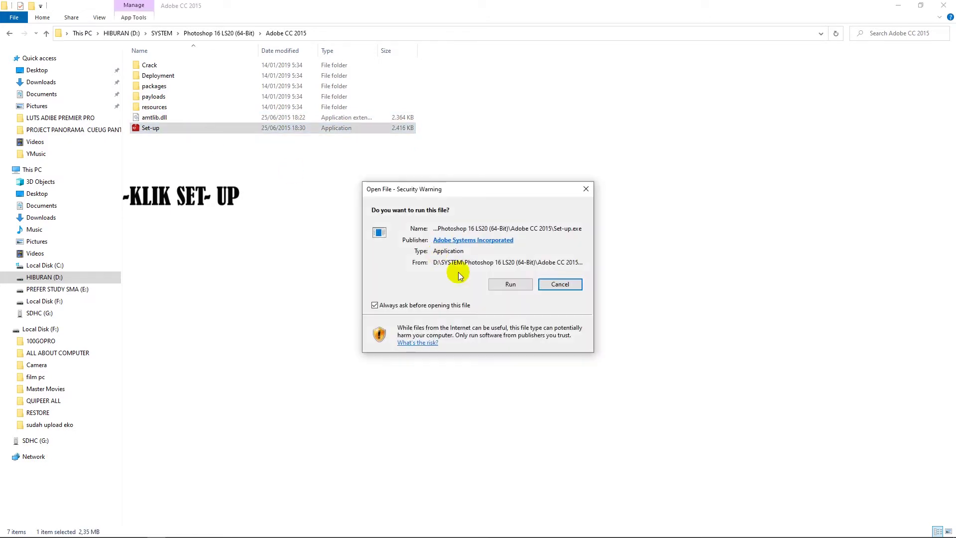
left_click(498, 284)
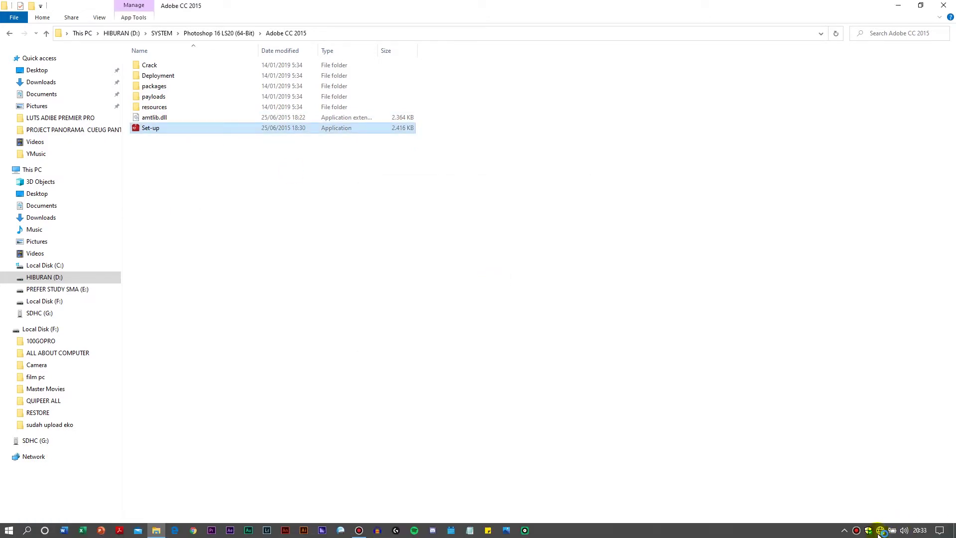
- Check the network connections, turn off Real-time protection in the Windows Security virus and threat settings, and minimize that window
left_click(878, 531)
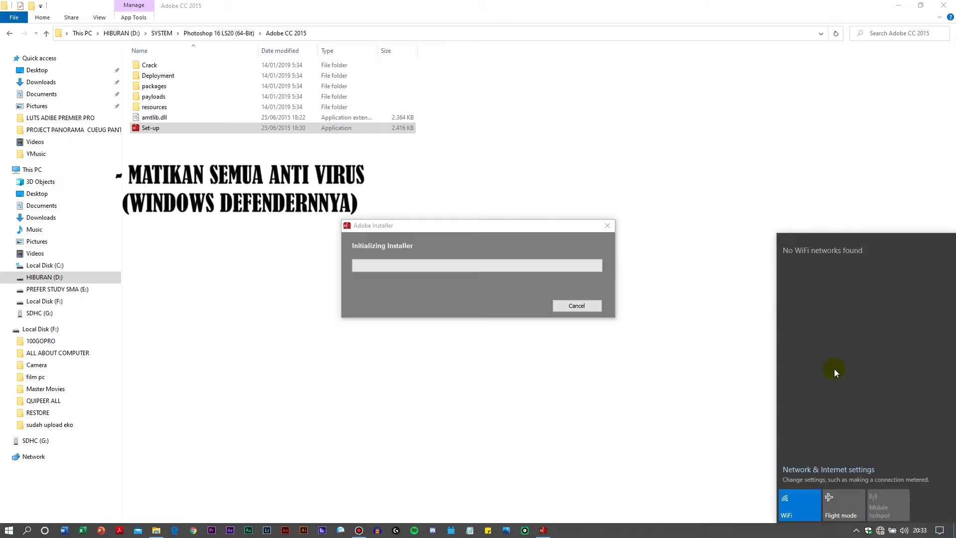
left_click(869, 531)
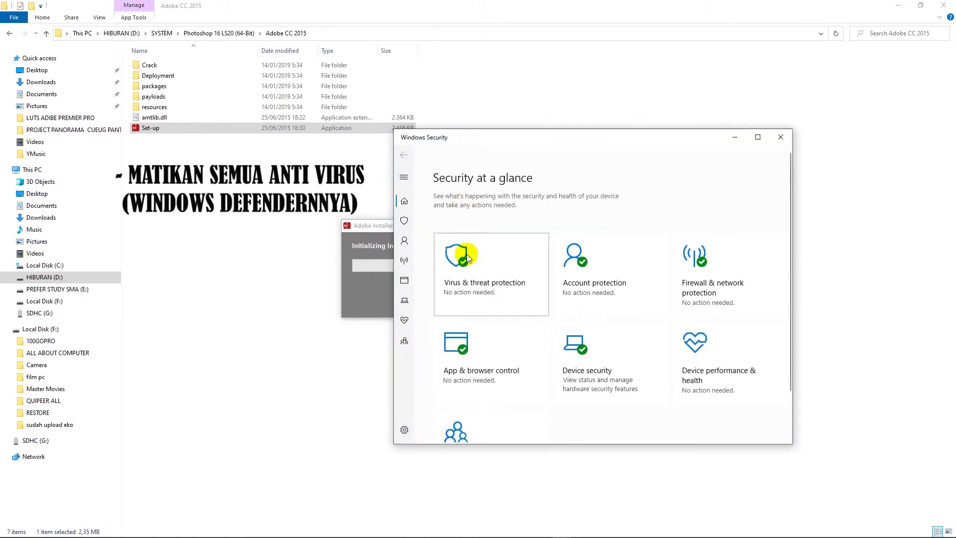
left_click(466, 253)
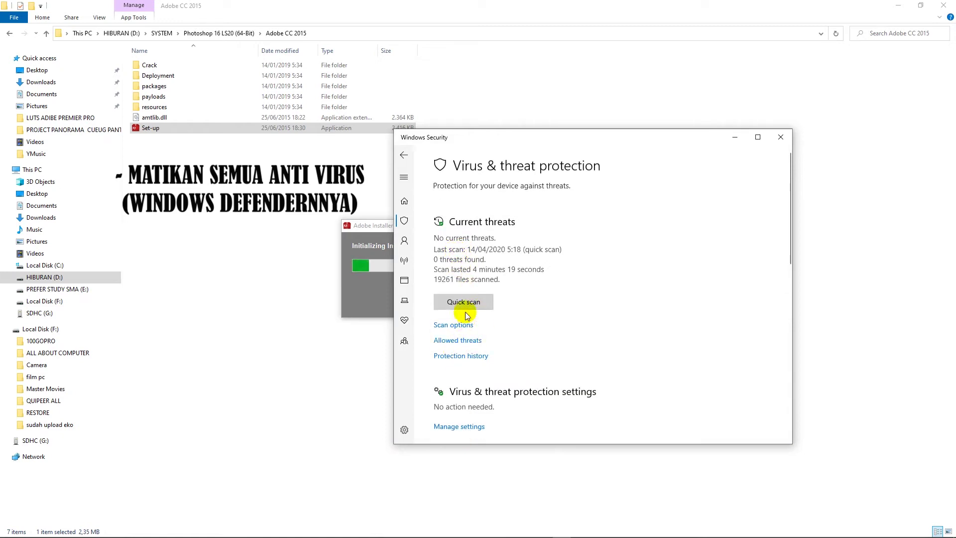
scroll(478, 398, "down", 3)
left_click(443, 335)
left_click(451, 289)
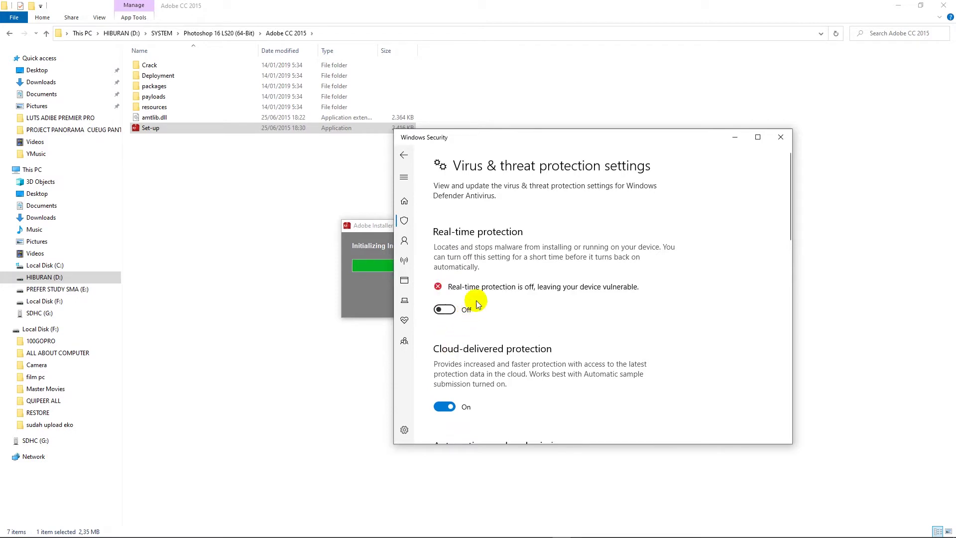
left_click(742, 139)
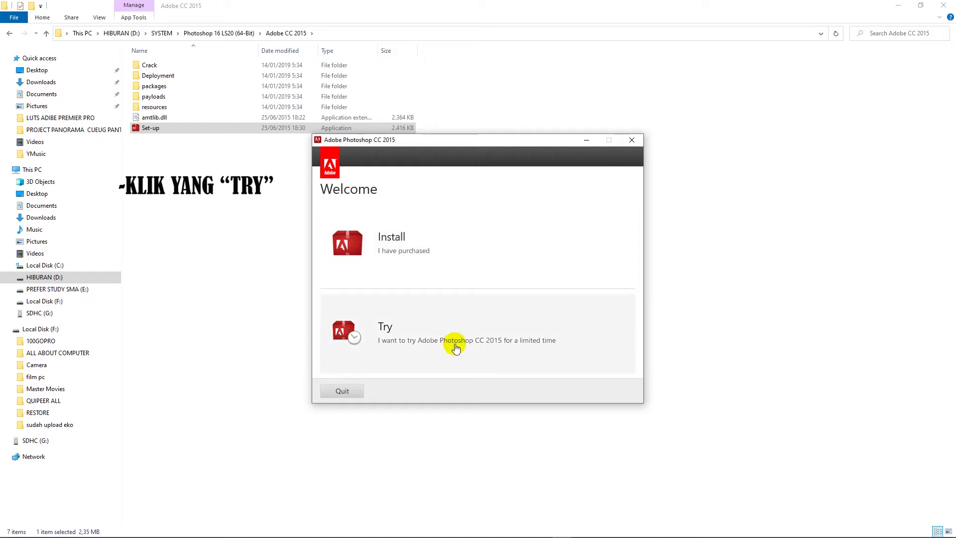
- Choose the Try option in the Photoshop CC 2015 installer, postpone signing in, and accept the software license agreement
left_click(455, 343)
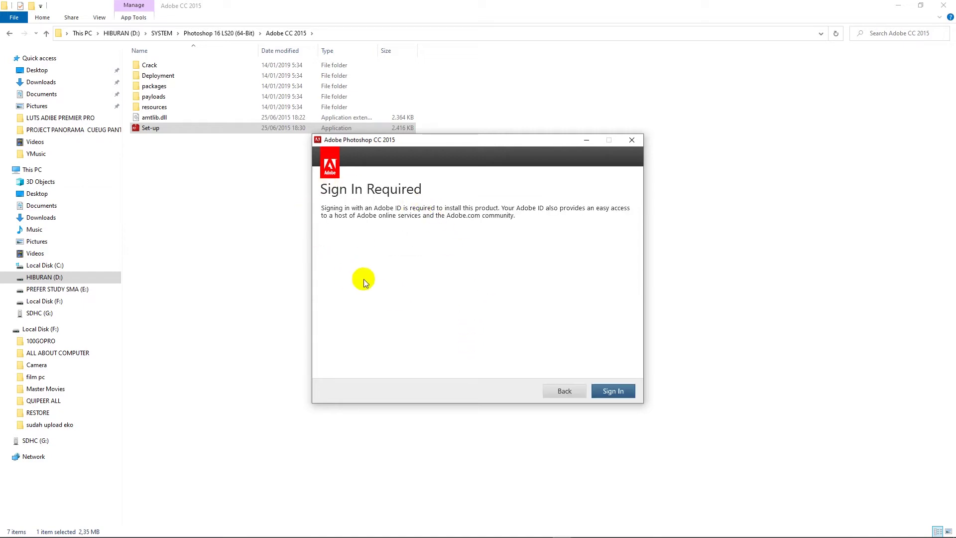
left_click(612, 391)
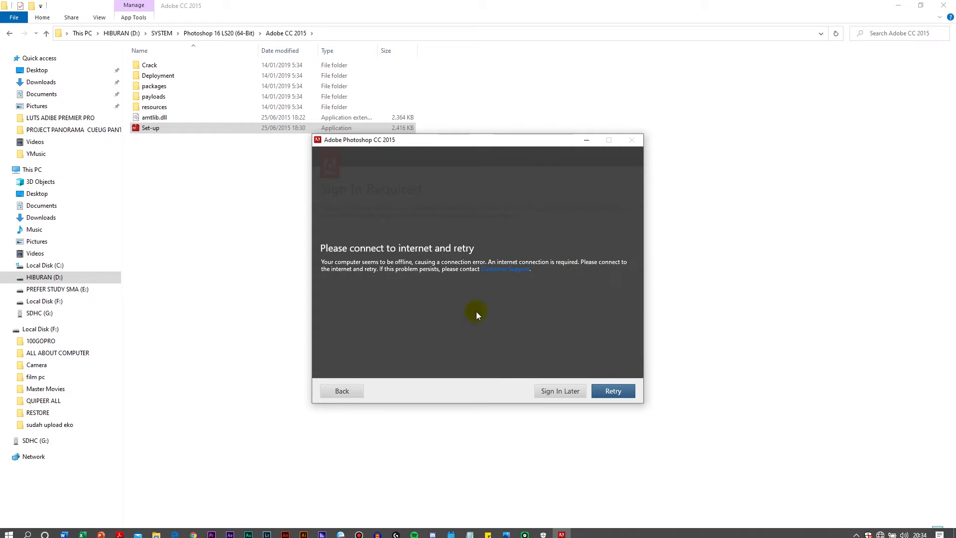
left_click(573, 393)
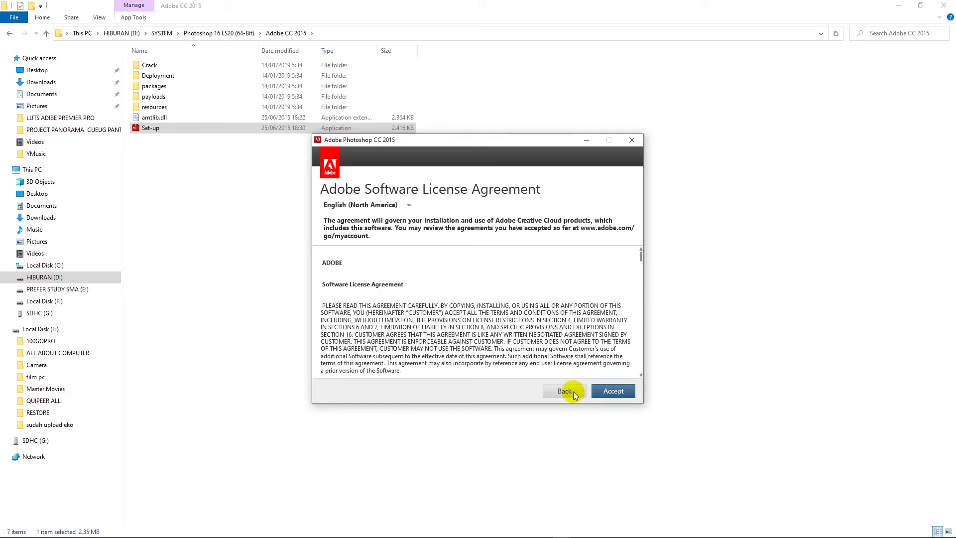
scroll(531, 269, "down", 6)
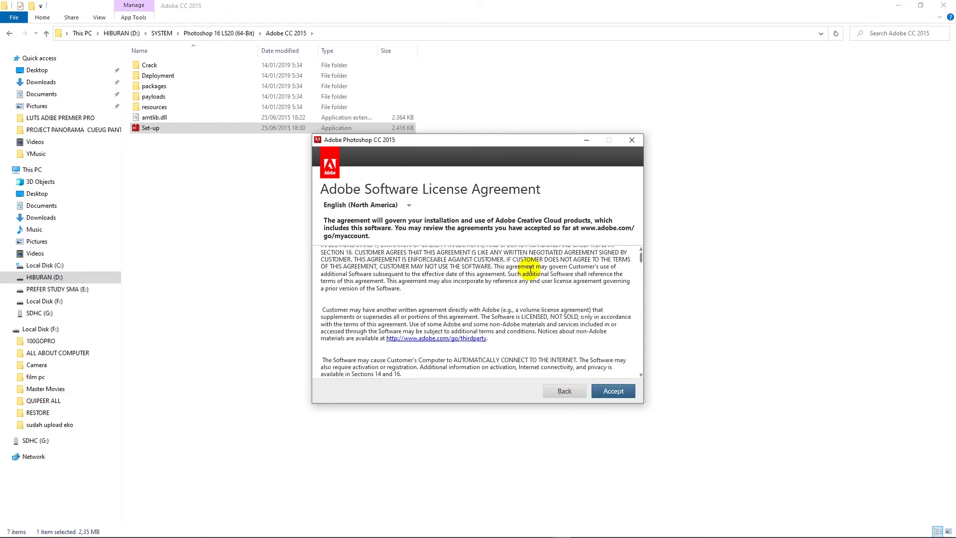
scroll(530, 270, "down", 10)
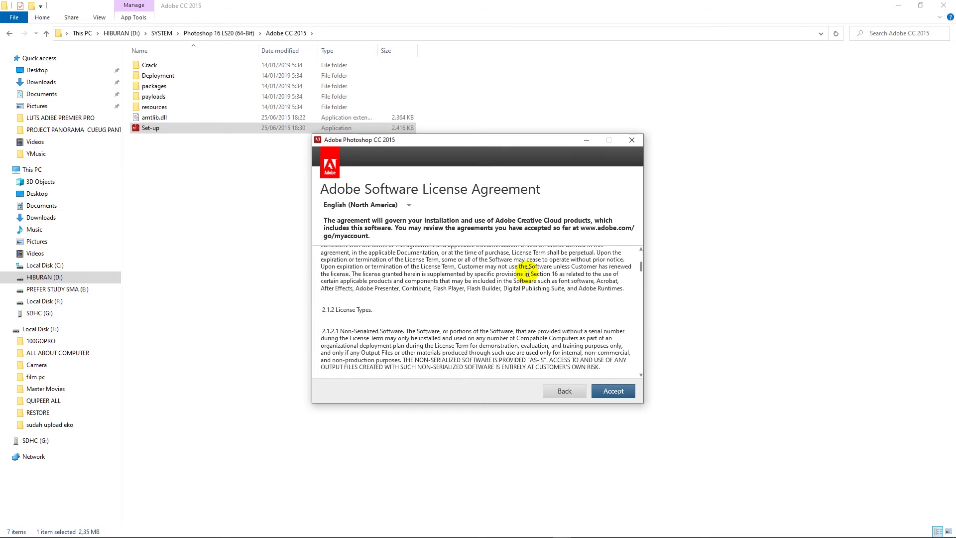
left_click(613, 391)
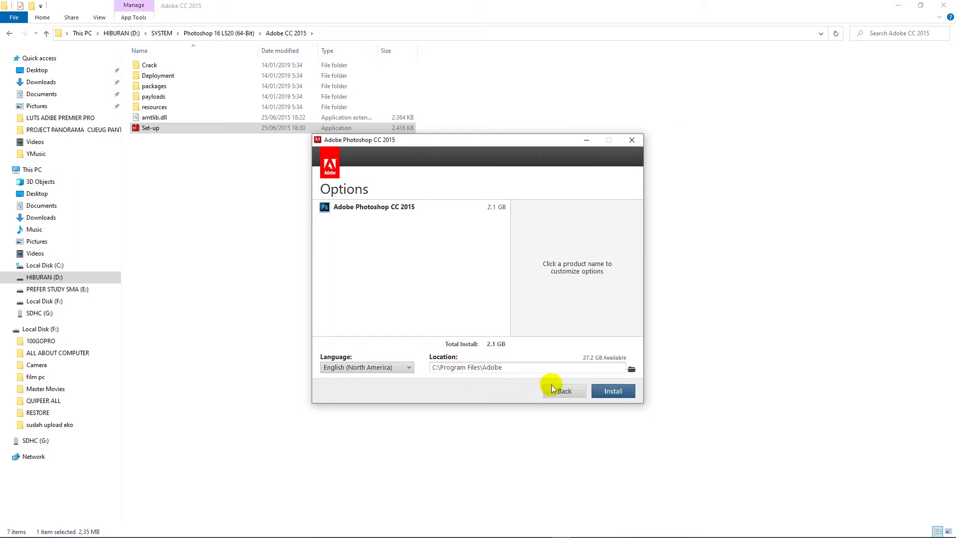
- Install Photoshop CC 2015 in English (North America) to C:\Program Files\Adobe and minimize the file explorer window
left_click(401, 367)
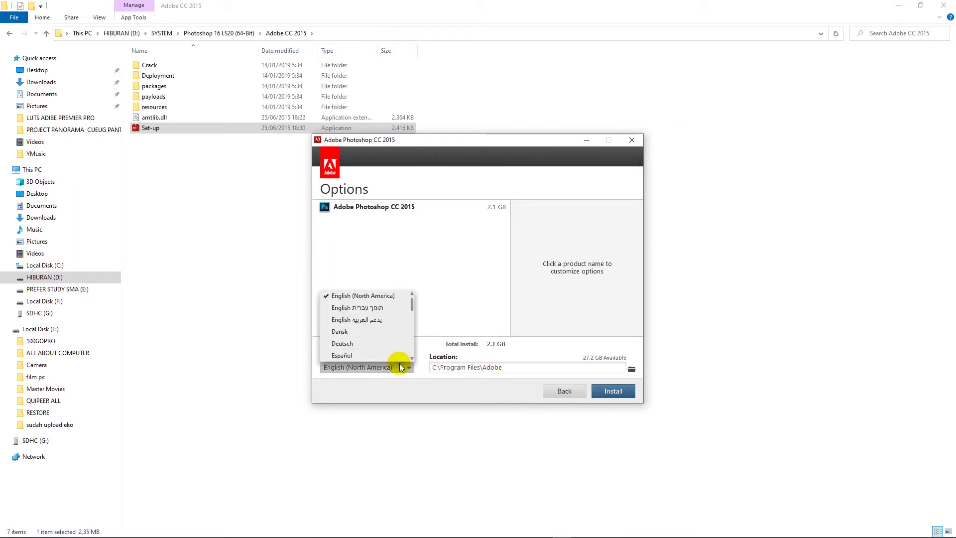
scroll(401, 351, "down", 3)
scroll(400, 348, "up", 3)
left_click(440, 273)
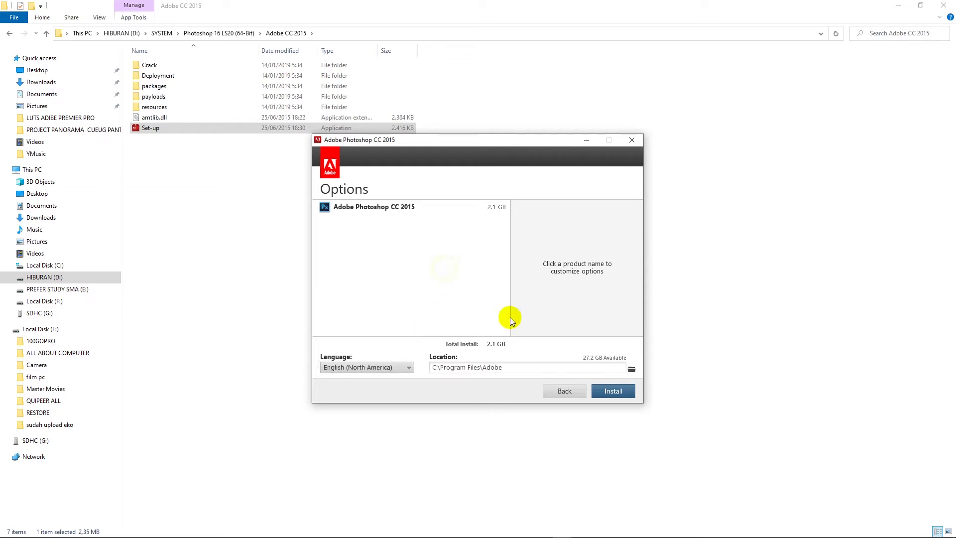
left_click(608, 386)
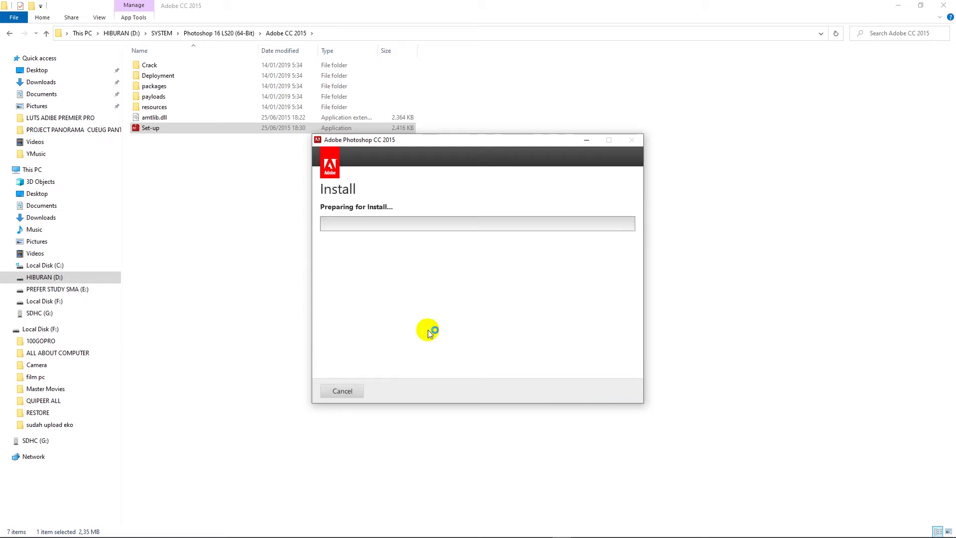
left_click(898, 5)
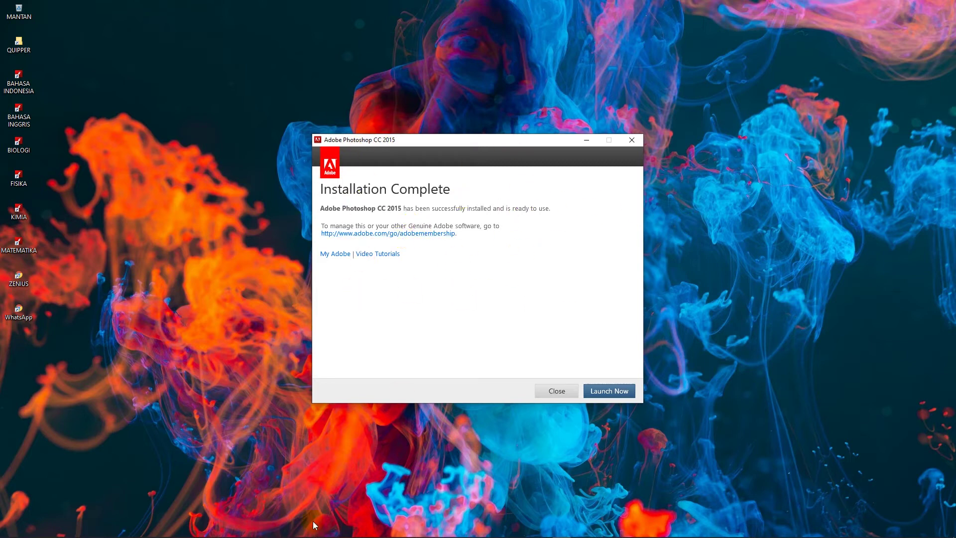
- Launch Photoshop CC 2015 from the finished installer, postpone signing in, and start the trial
left_click(9, 530)
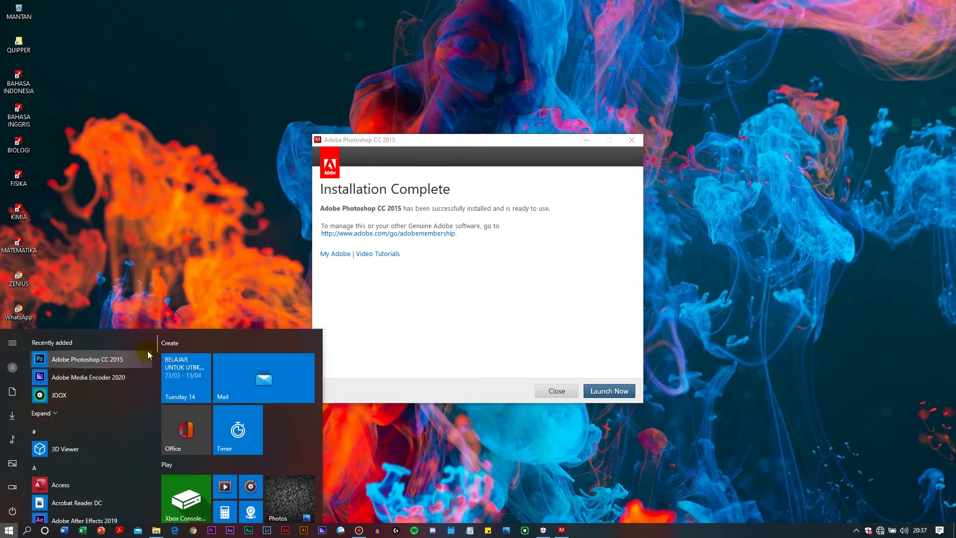
left_click(453, 336)
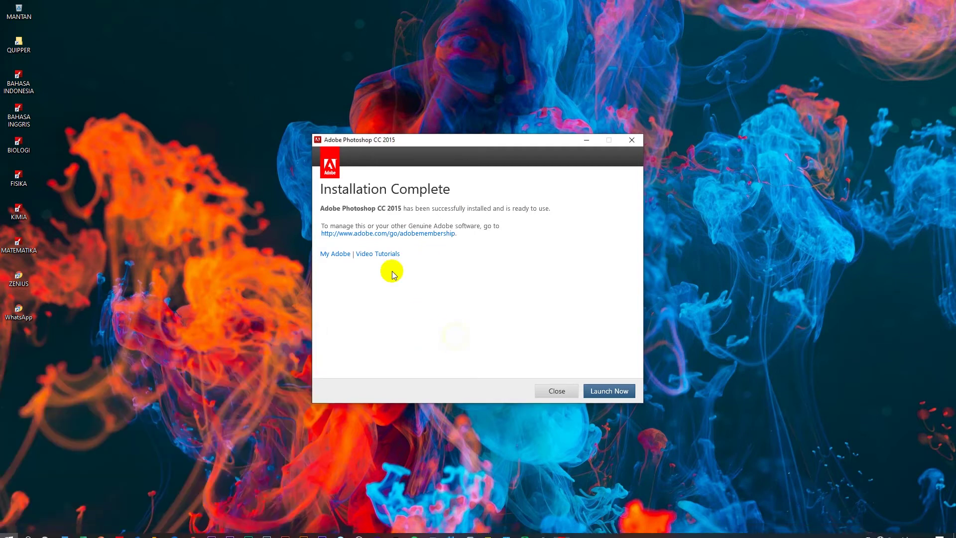
left_click(608, 392)
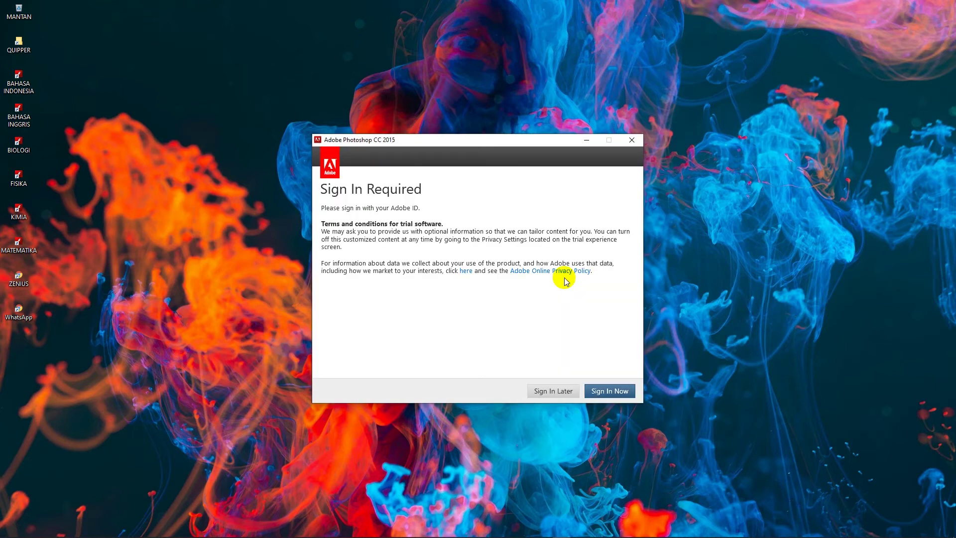
left_click(556, 395)
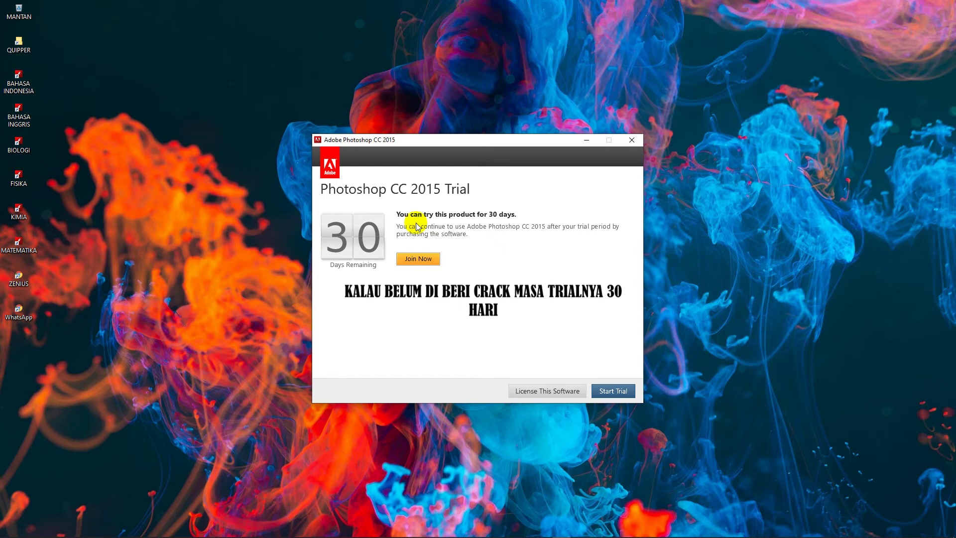
left_click(608, 392)
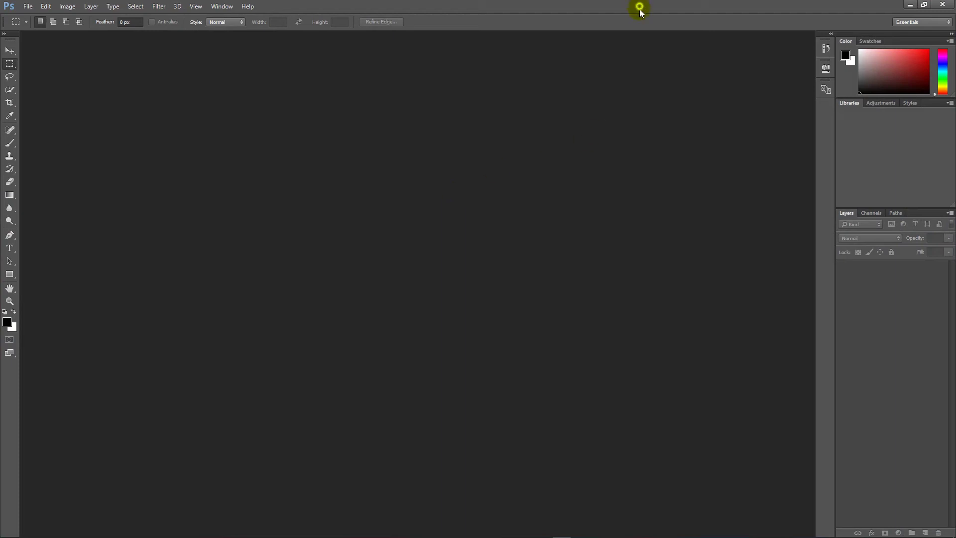
- Minimize and restore the Photoshop window, and close the program
mouse_move(803, 534)
left_click(910, 5)
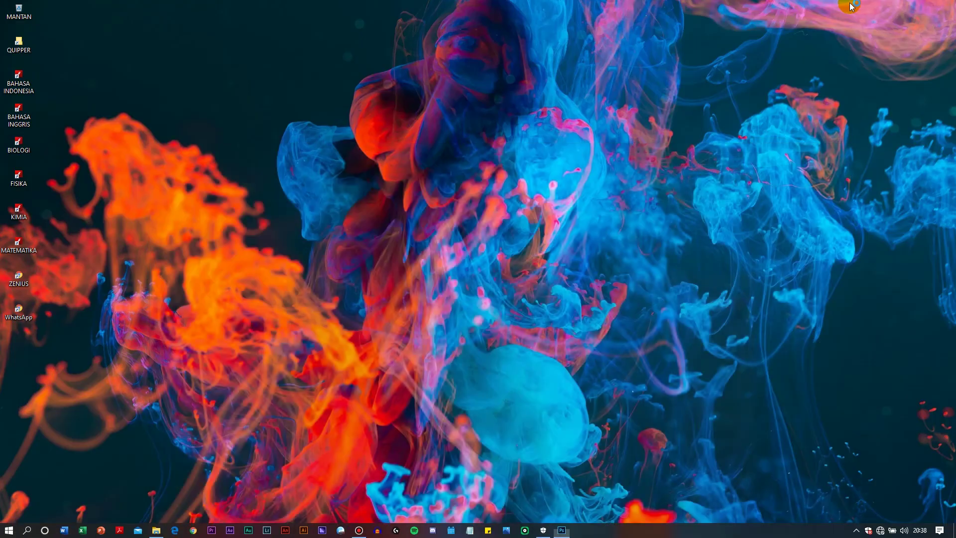
left_click(562, 530)
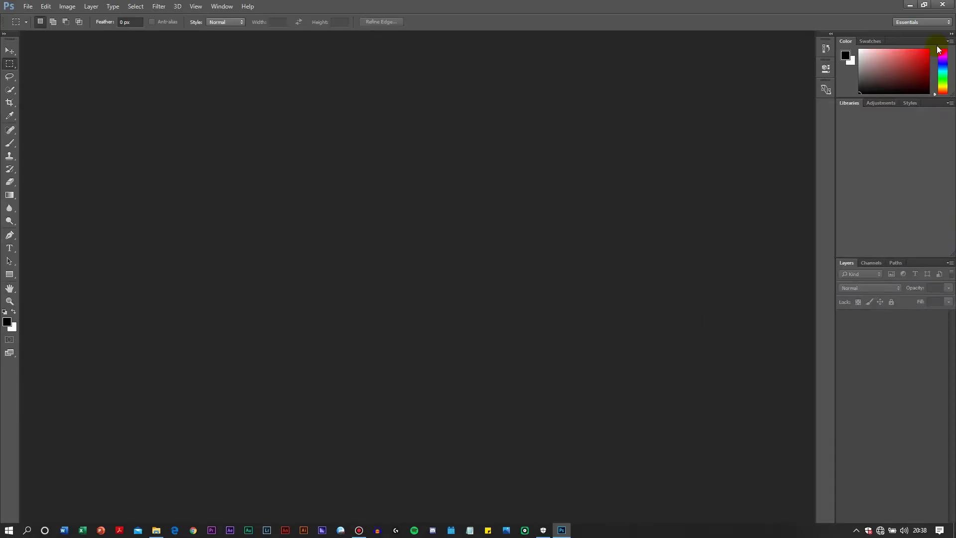
left_click(943, 4)
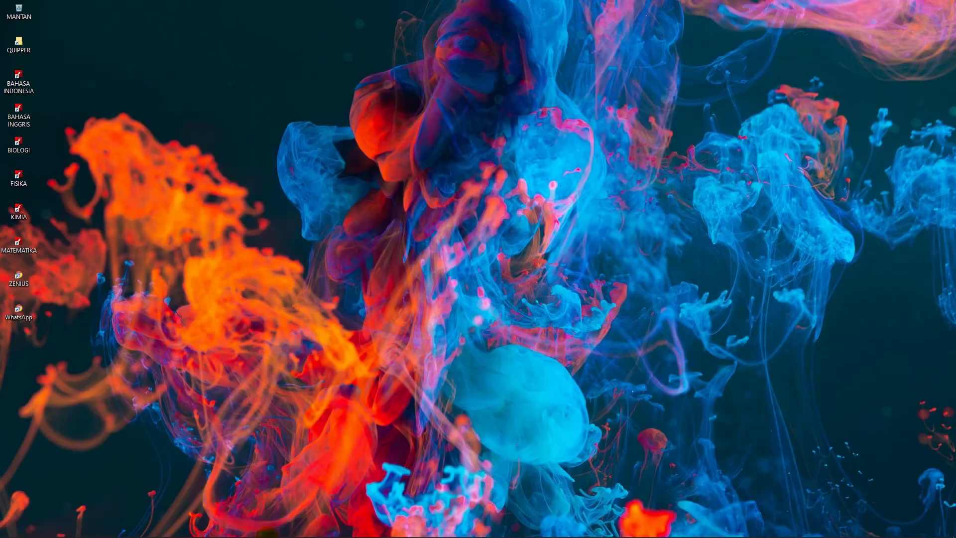
- Switch to File Explorer and copy amtlib.dll from the Crack folder inside Adobe CC 2015
left_click(156, 530)
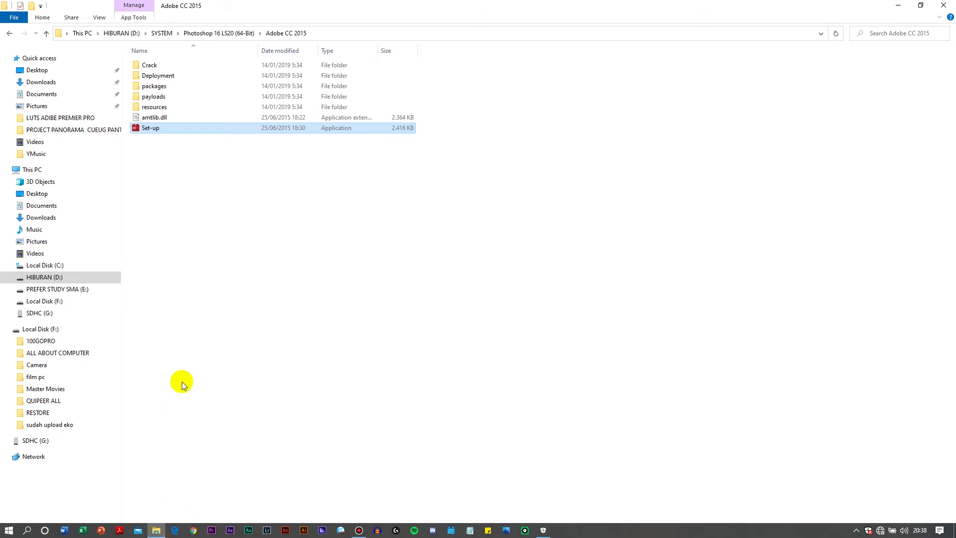
double_click(150, 66)
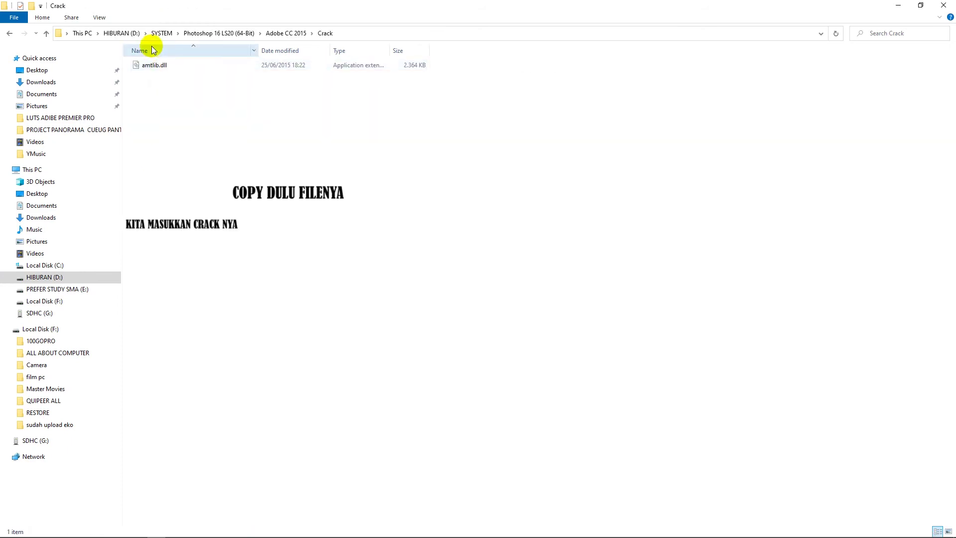
left_click(211, 66)
right_click(211, 67)
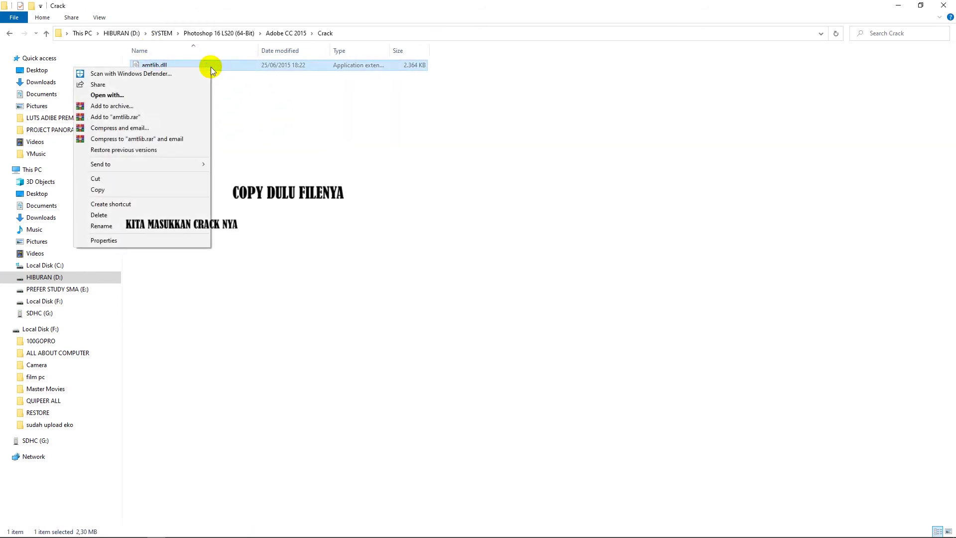
left_click(169, 188)
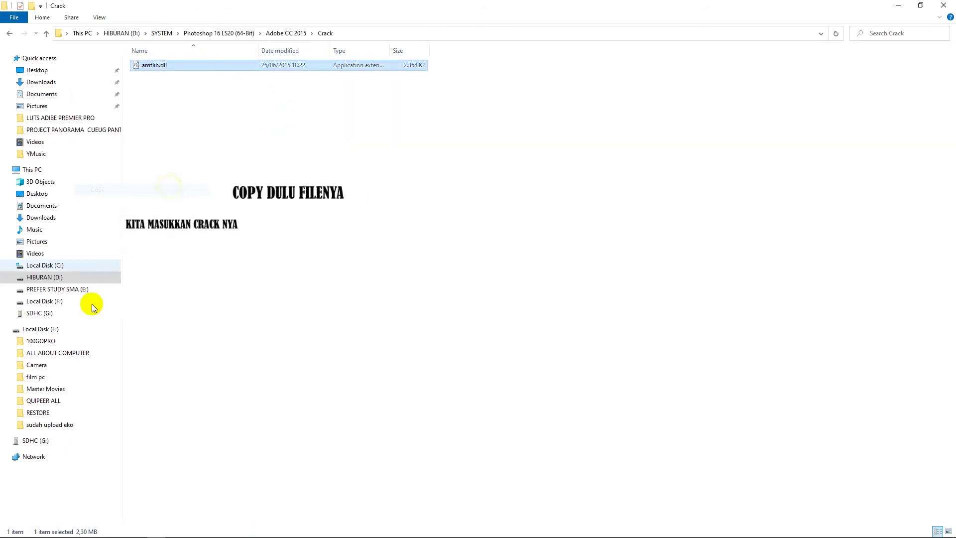
- Paste amtlib.dll into C:\Program Files\Adobe\Adobe Photoshop CC 2015, replacing the existing file and granting administrator permission
left_click(63, 268)
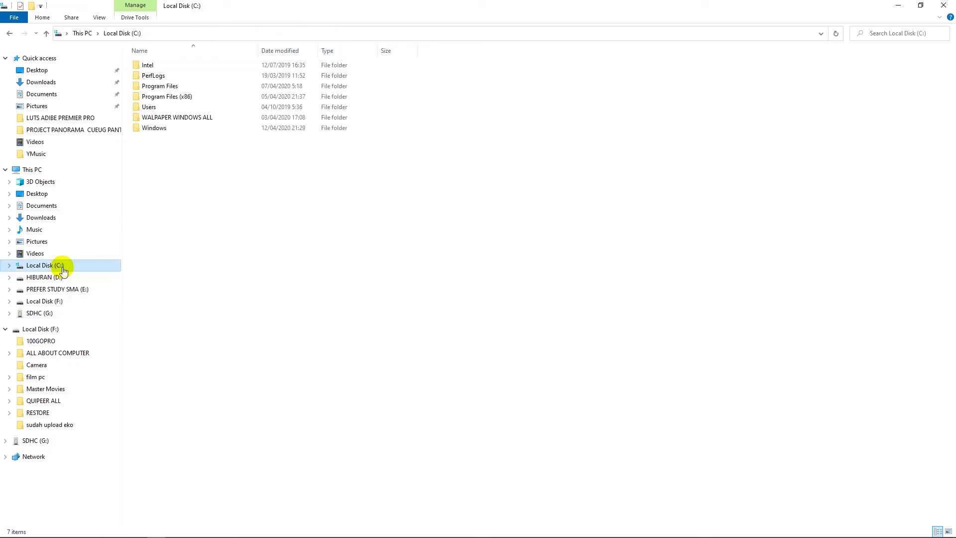
double_click(157, 85)
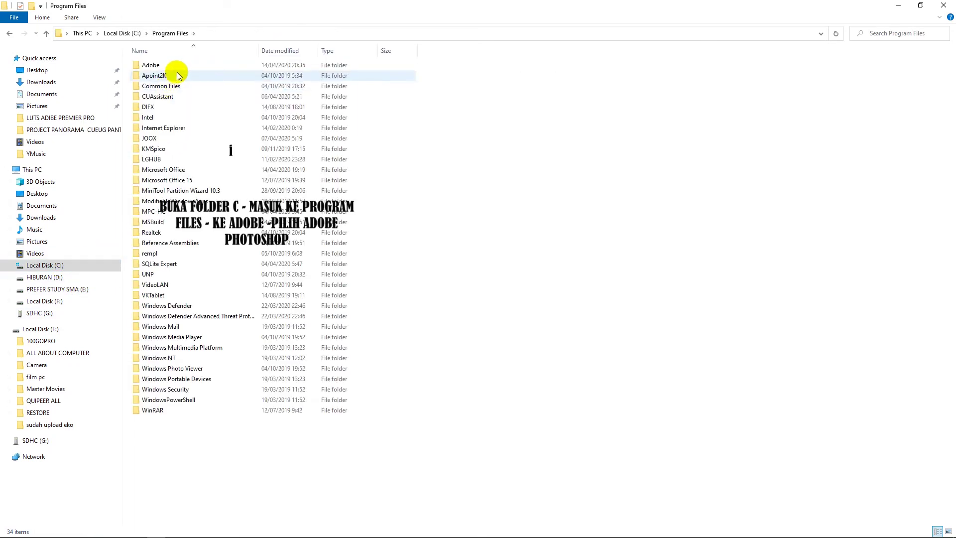
double_click(175, 66)
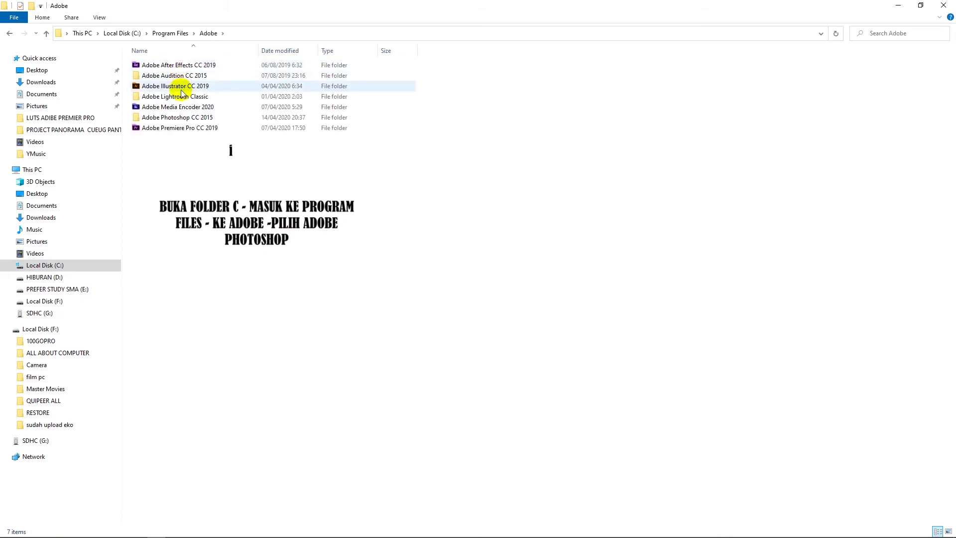
double_click(176, 120)
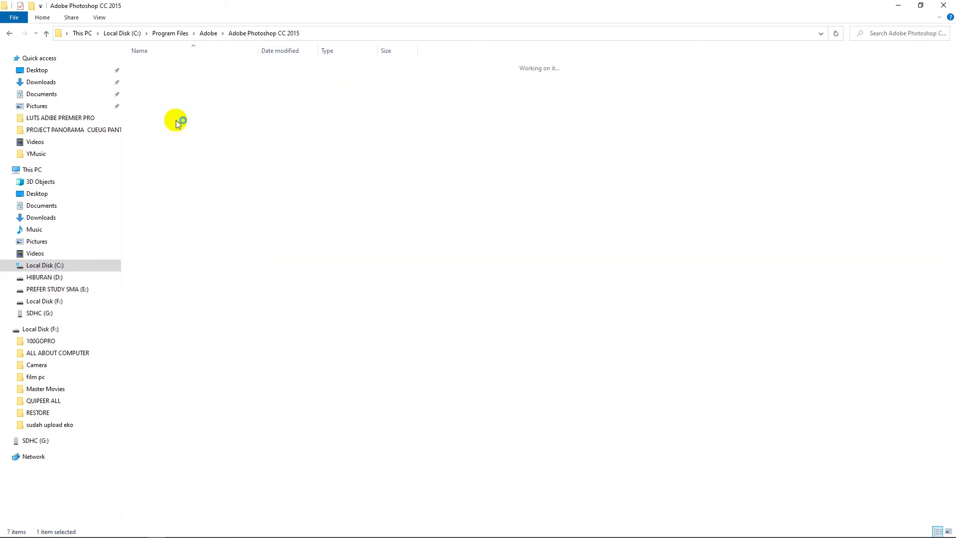
right_click(174, 118)
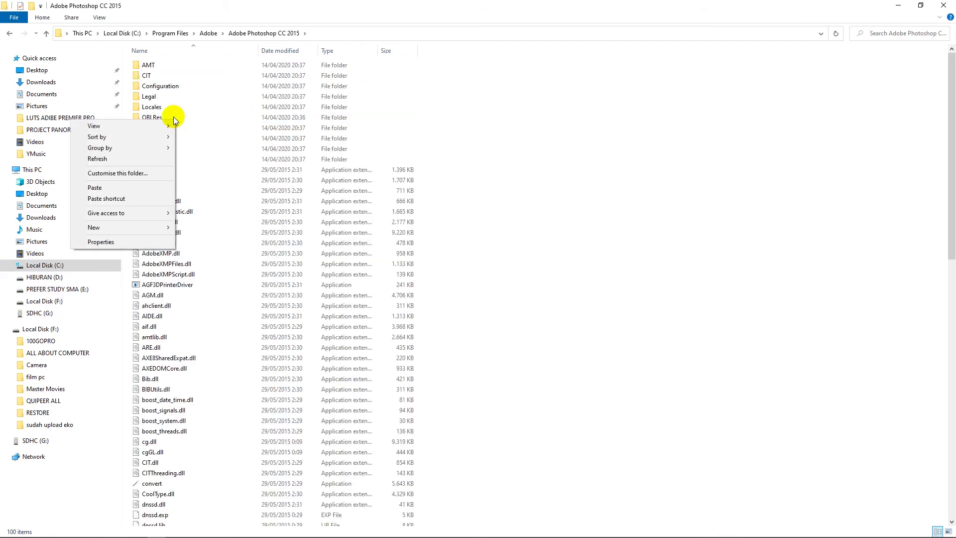
left_click(156, 187)
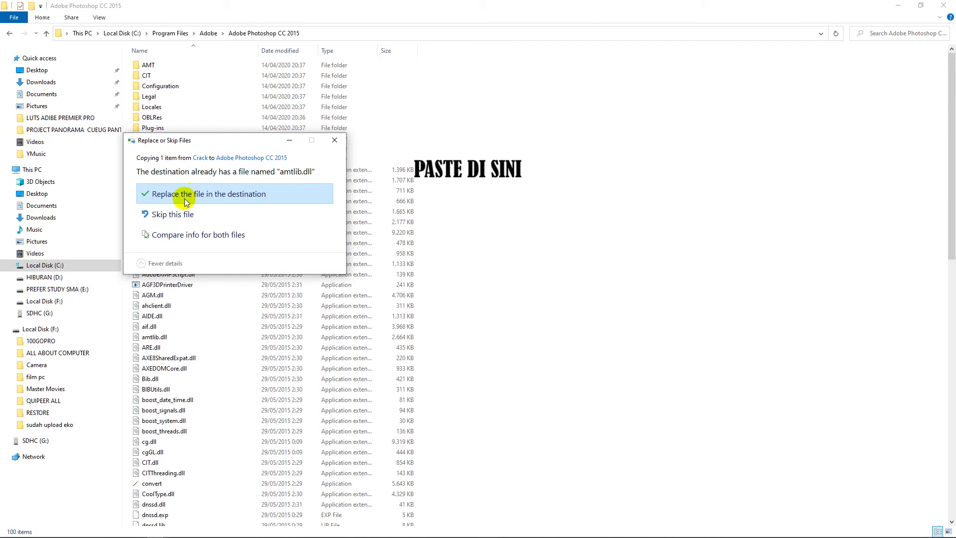
left_click(184, 199)
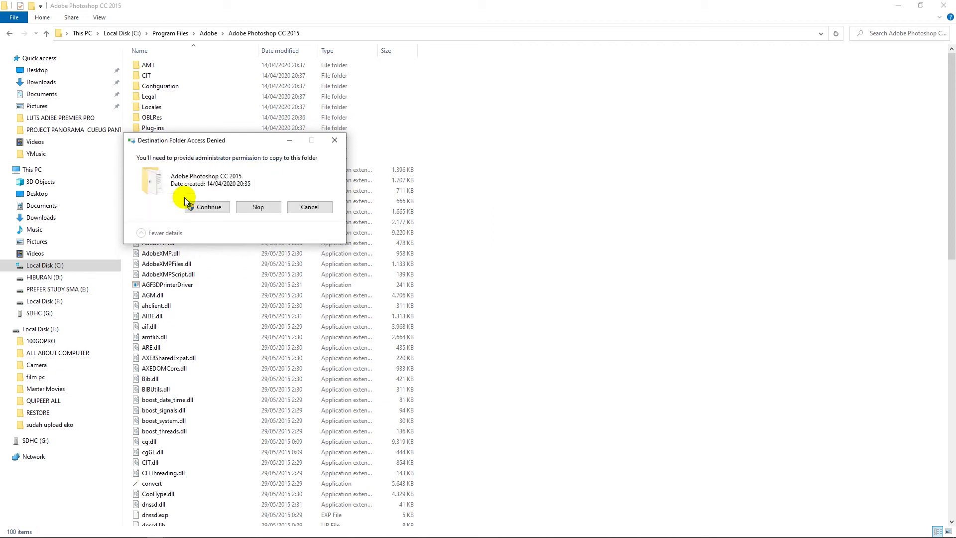
left_click(204, 207)
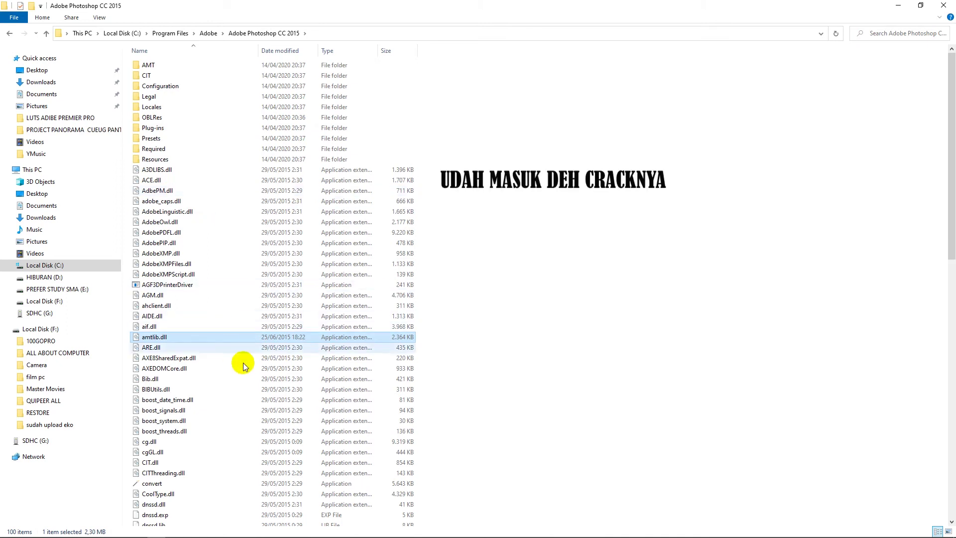
- Shrink the Adobe Photoshop CC 2015 folder window, close it, and return to the desktop
left_click(920, 5)
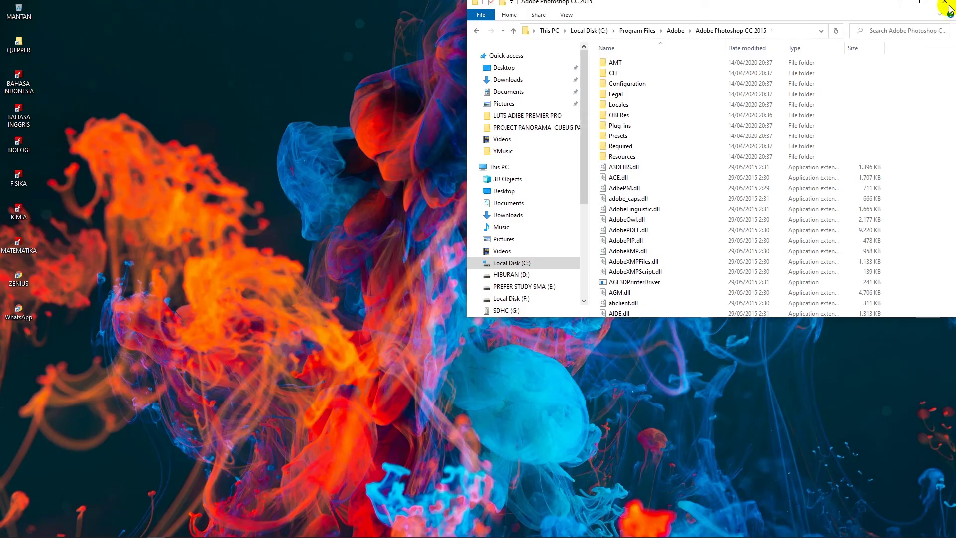
left_click(914, 62)
right_click(612, 124)
left_click(602, 153)
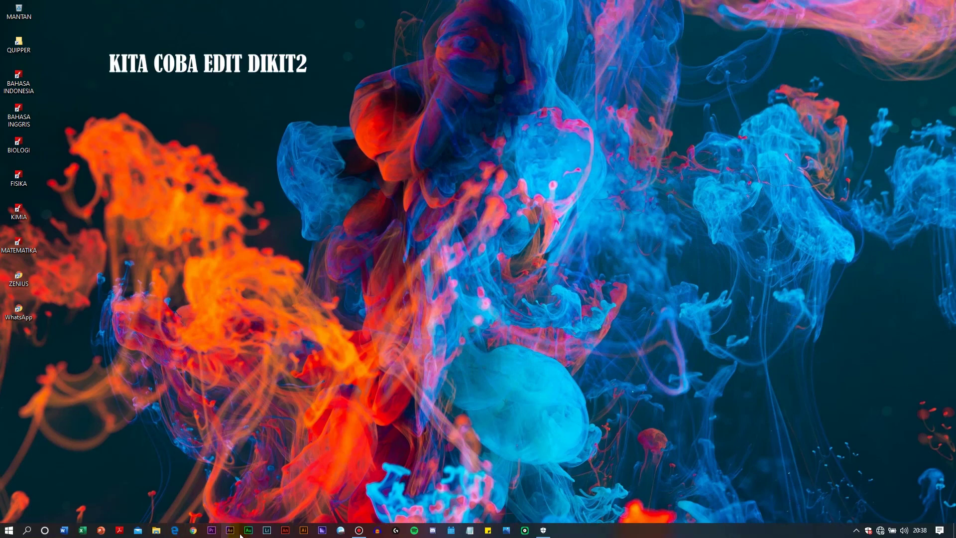
- Place an Adobe Photoshop CC 2015 shortcut on the desktop and launch the program from it
left_click(9, 530)
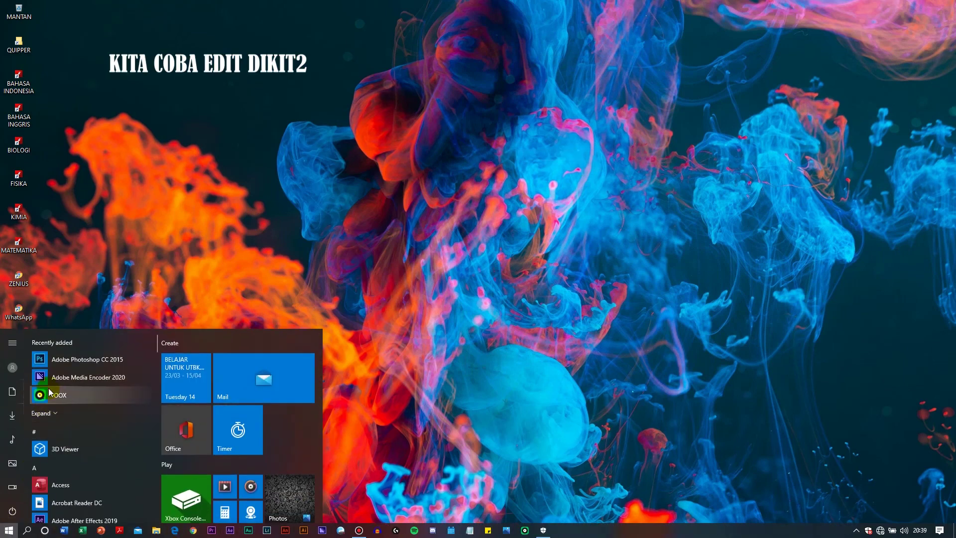
left_click(80, 310)
left_click(9, 530)
left_click_drag(269, 286, 445, 276)
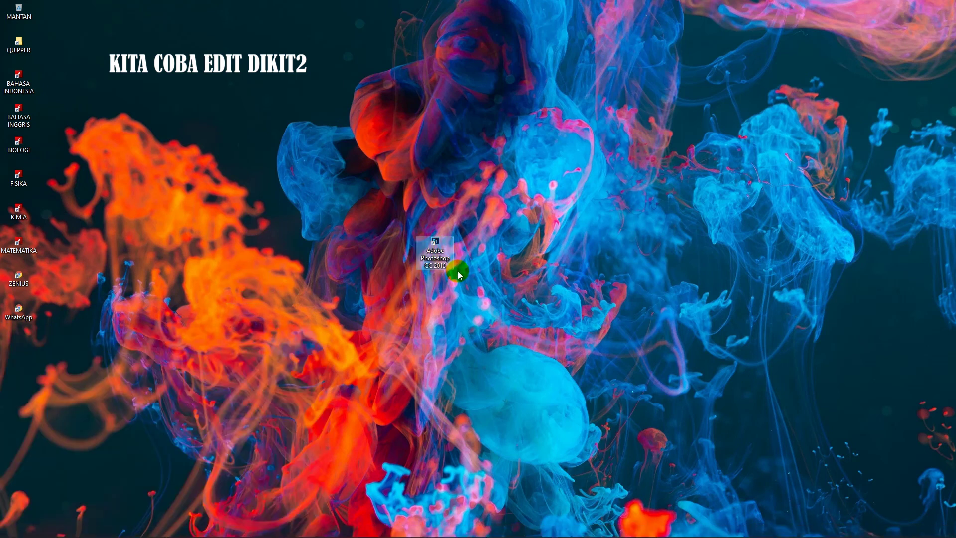
double_click(445, 254)
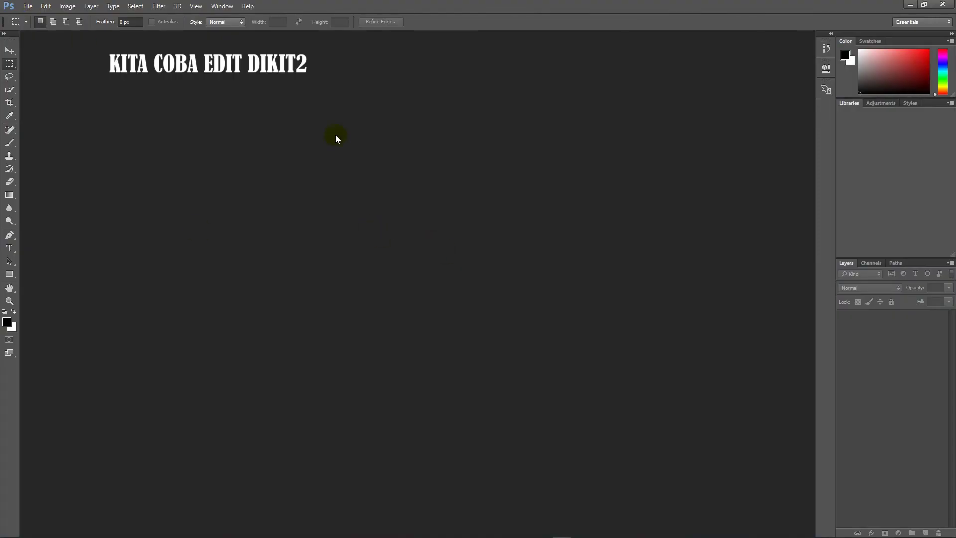
- Open image A from the PRAKTIKUM BASA JAWA folder in Videos as a Photoshop document
mouse_move(120, 531)
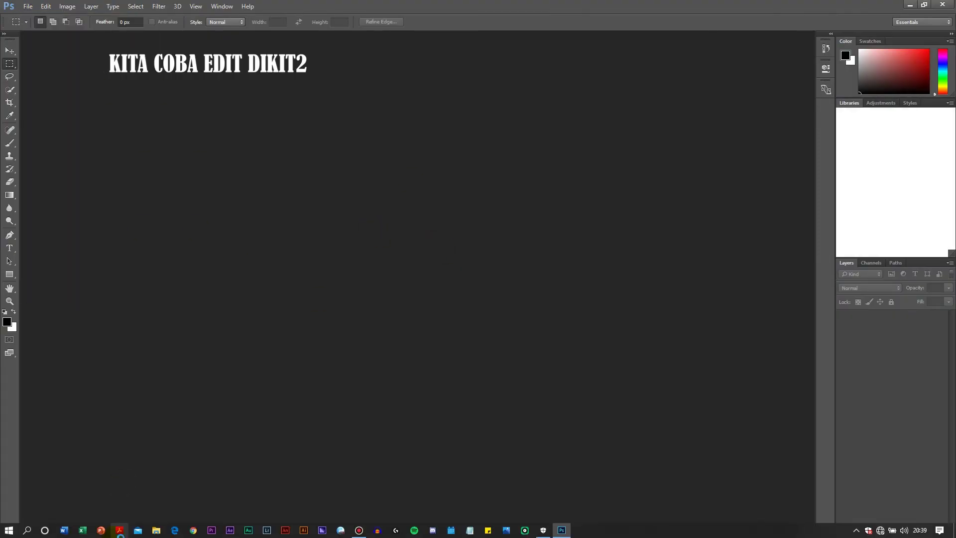
left_click(156, 532)
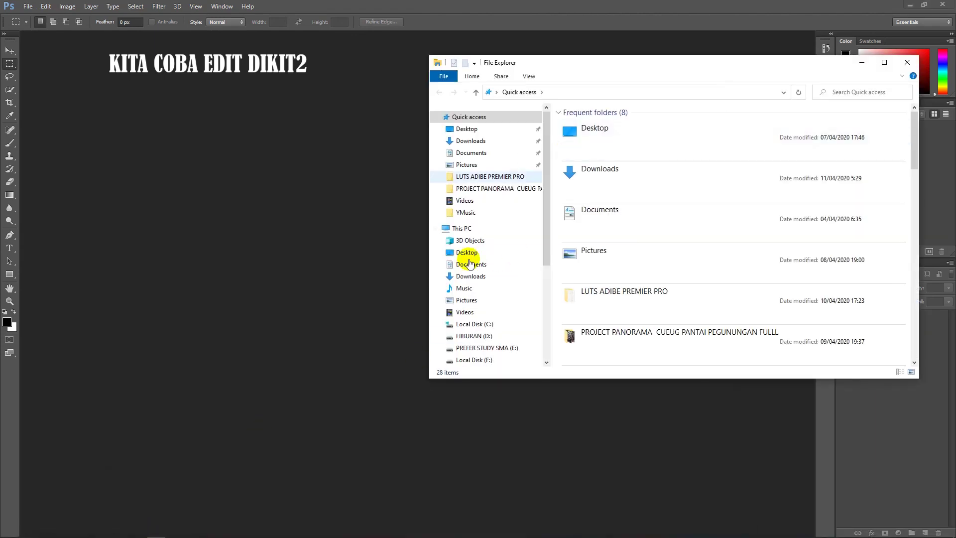
left_click(465, 312)
scroll(638, 267, "down", 5)
double_click(581, 252)
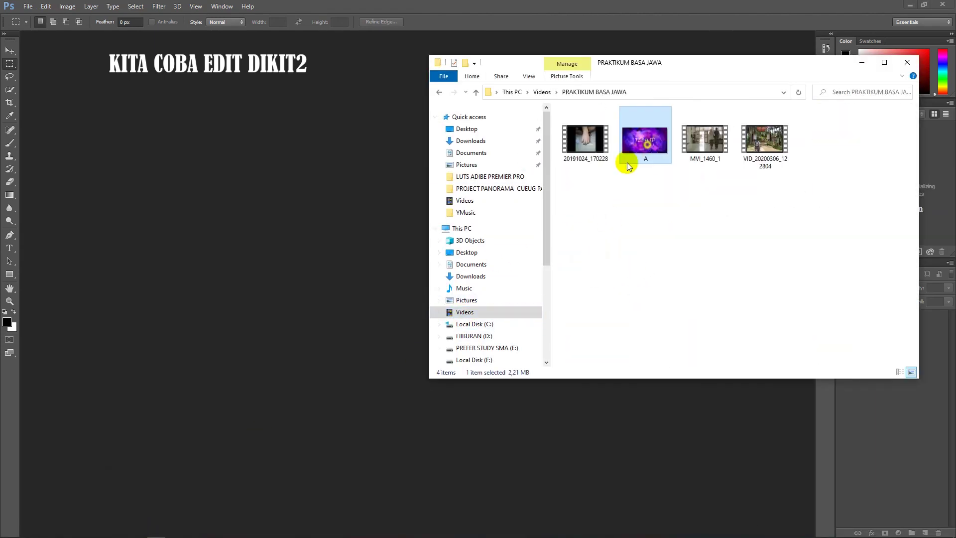
double_click(646, 155)
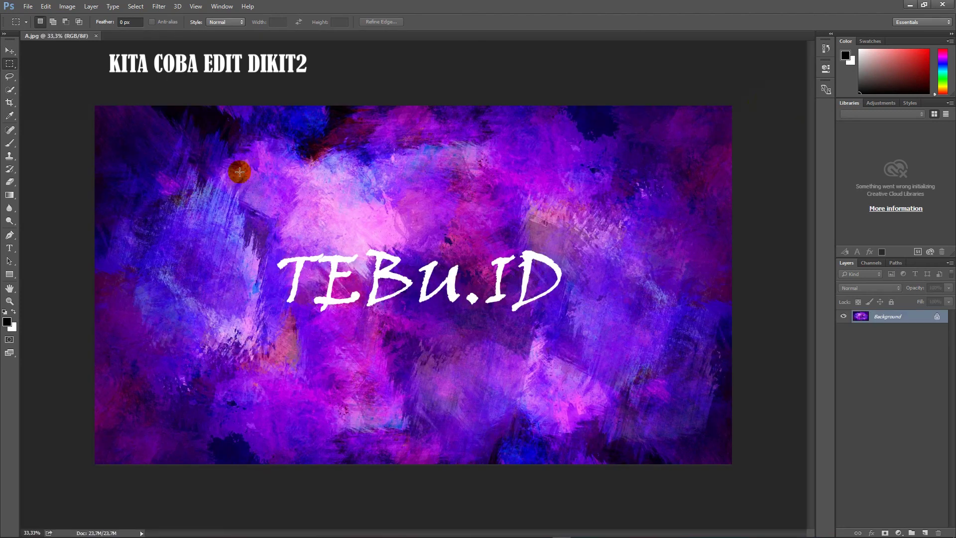
- Add a text box above the TEBU.ID lettering, enter YOUTUBE, and set its size to 201 pt
left_click_drag(453, 219, 518, 167)
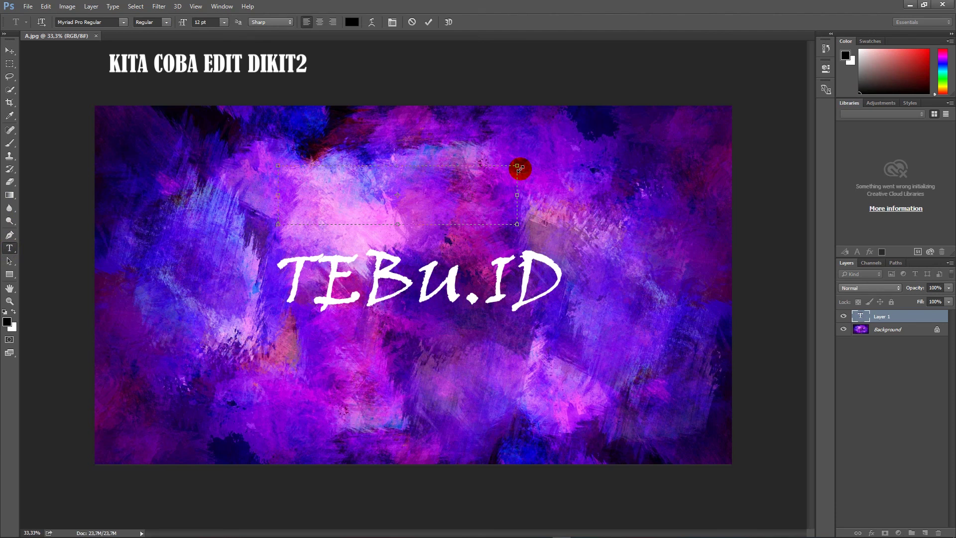
left_click_drag(518, 167, 518, 167)
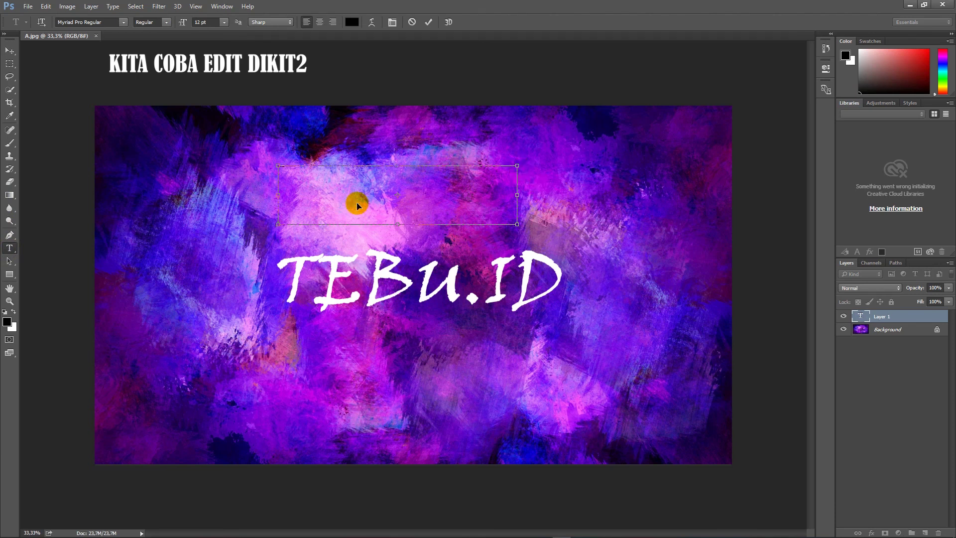
left_click_drag(192, 26, 244, 35)
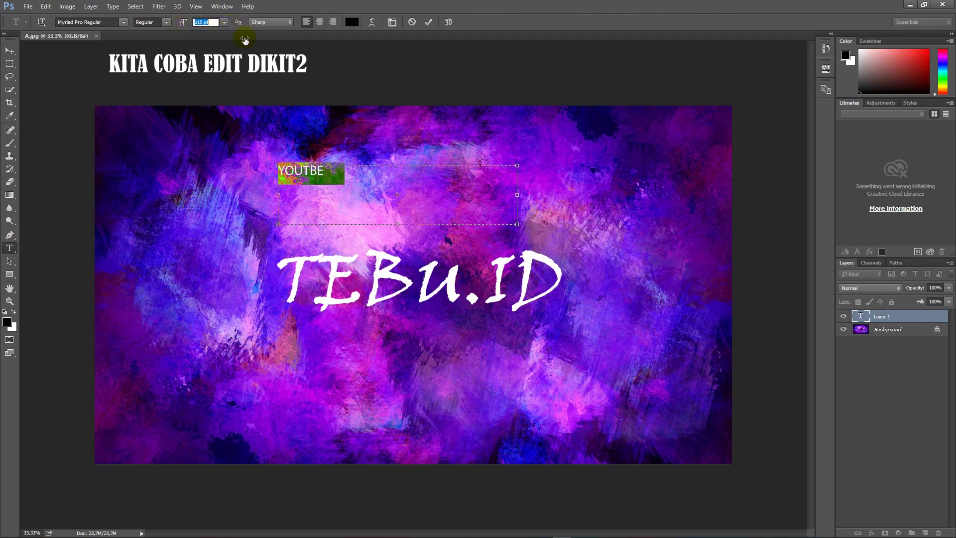
left_click(347, 176)
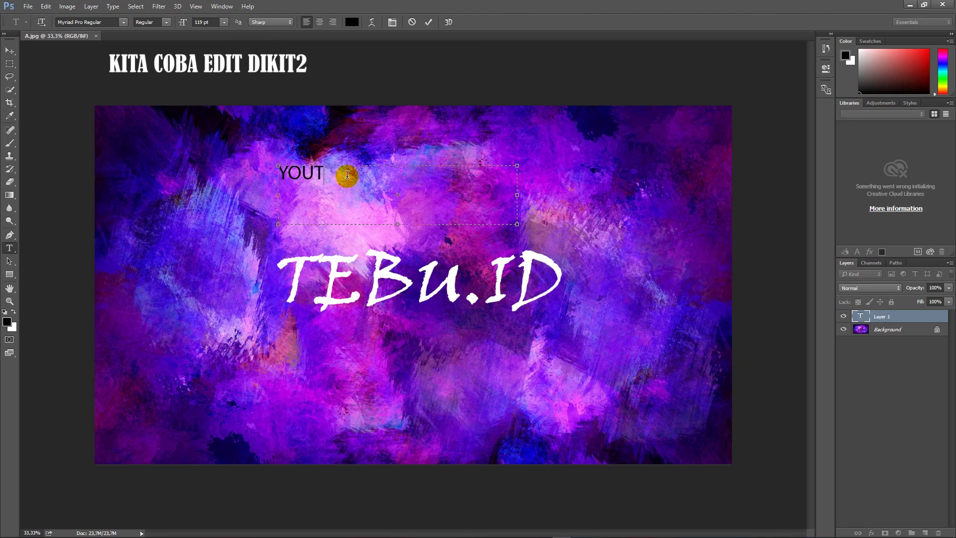
double_click(347, 175)
left_click_drag(184, 25, 217, 24)
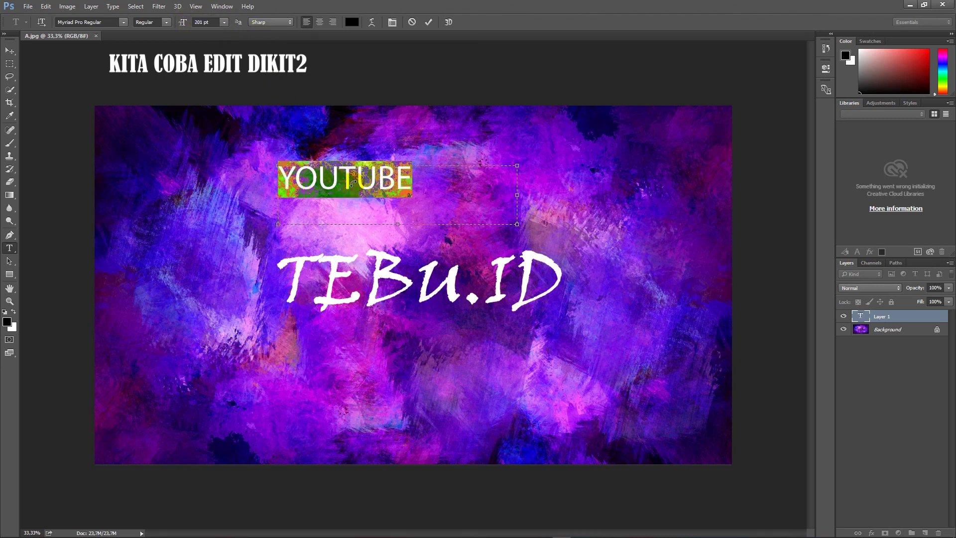
- Centre the YOUTUBE text in its box and change its colour to bright red
left_click(318, 23)
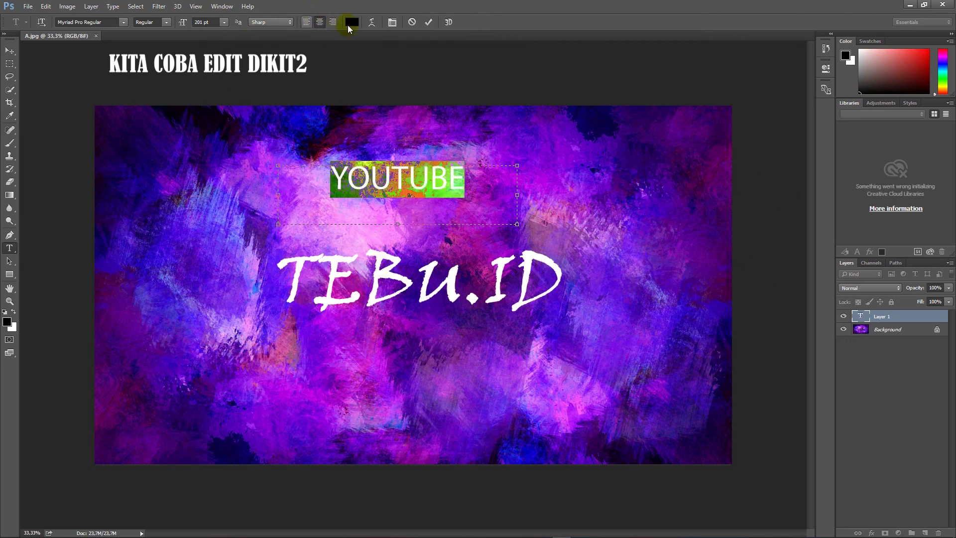
left_click(352, 22)
left_click_drag(426, 184, 494, 223)
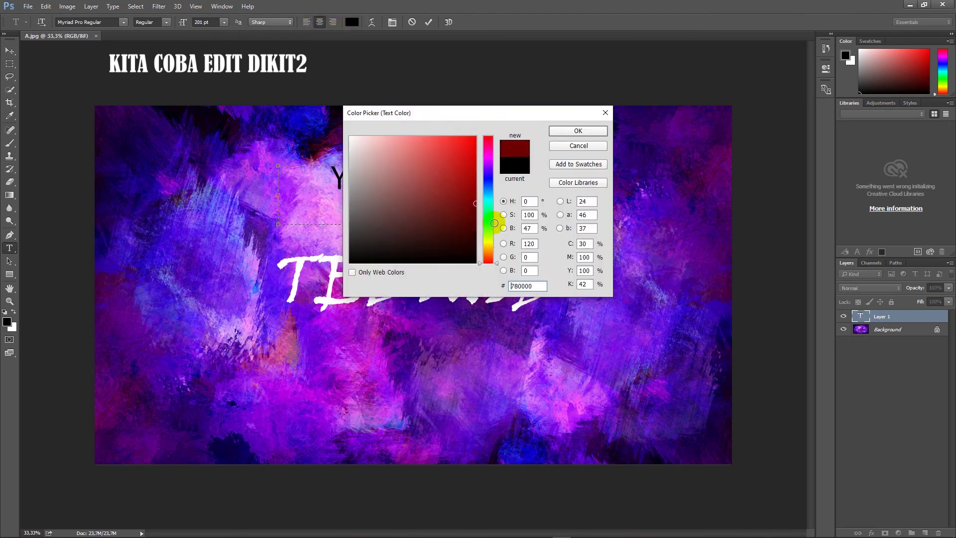
left_click(465, 149)
left_click(560, 130)
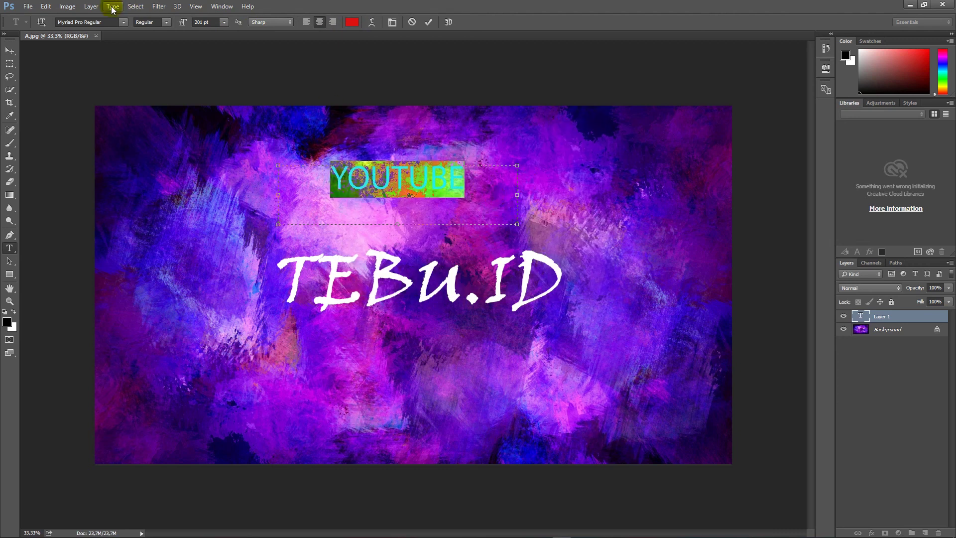
- Set the YOUTUBE text's font to Bahnschrift Regular, commit the text, and switch to the Move tool
left_click(99, 22)
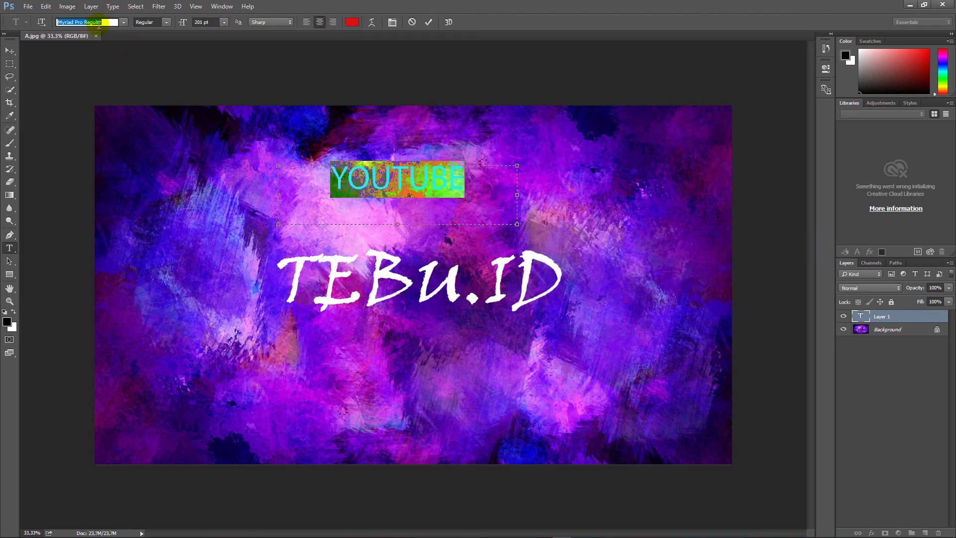
type("BA")
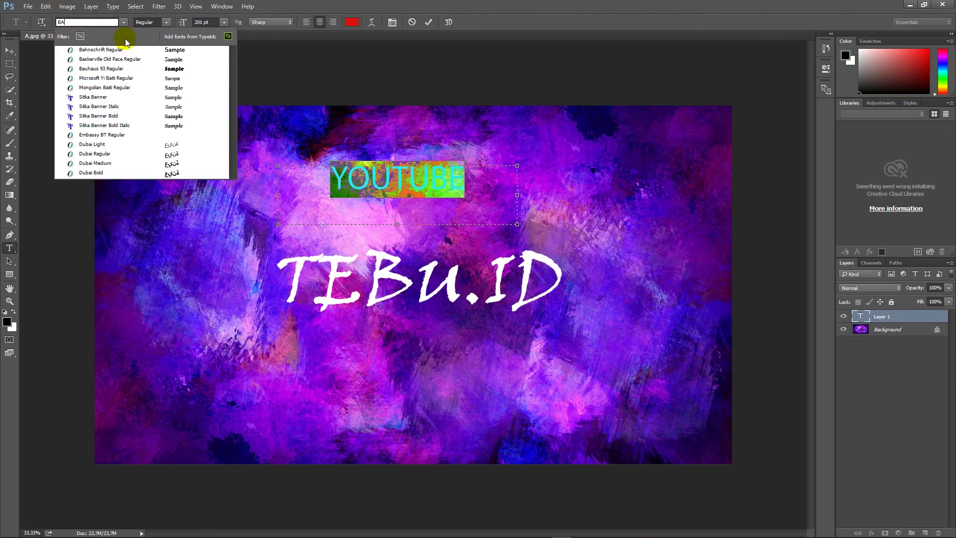
left_click(120, 55)
left_click(28, 6)
left_click(264, 213)
left_click(10, 50)
left_click(28, 6)
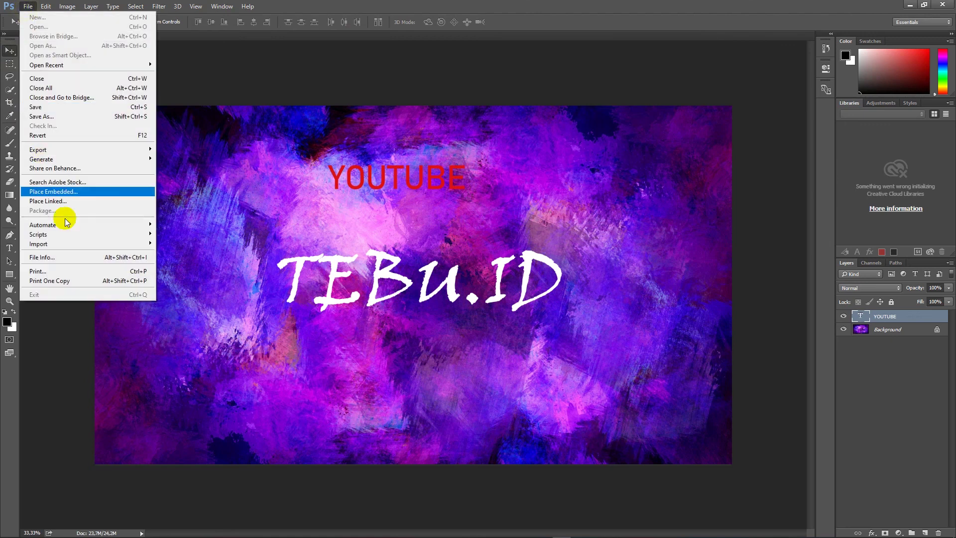
mouse_move(74, 149)
left_click(257, 155)
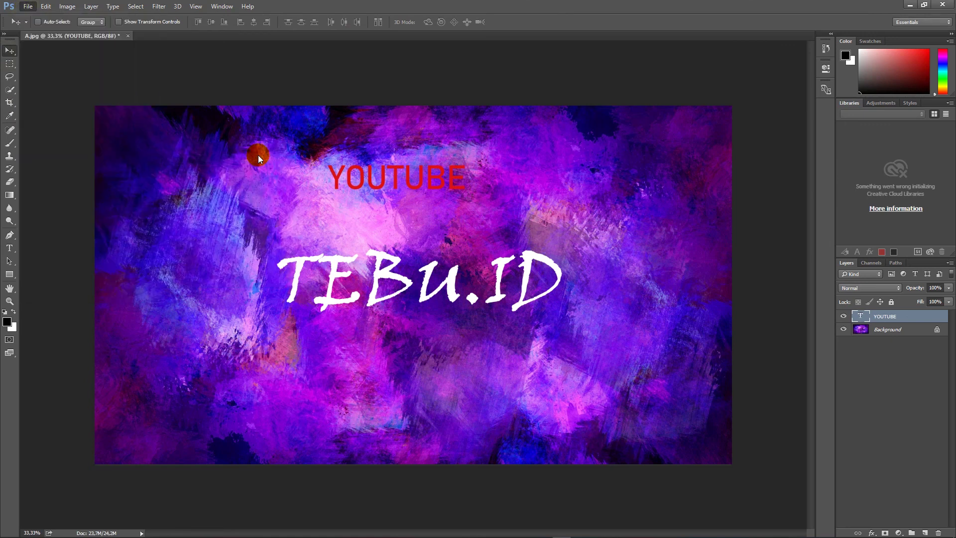